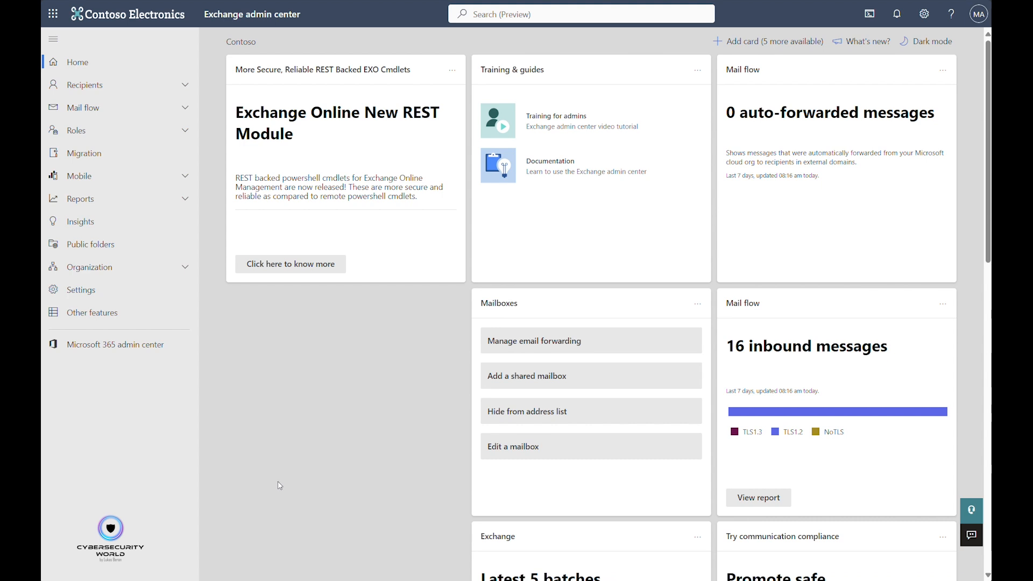
# Start creating a new blank transport rule in the mail flow rules.
pyautogui.click(102, 110)
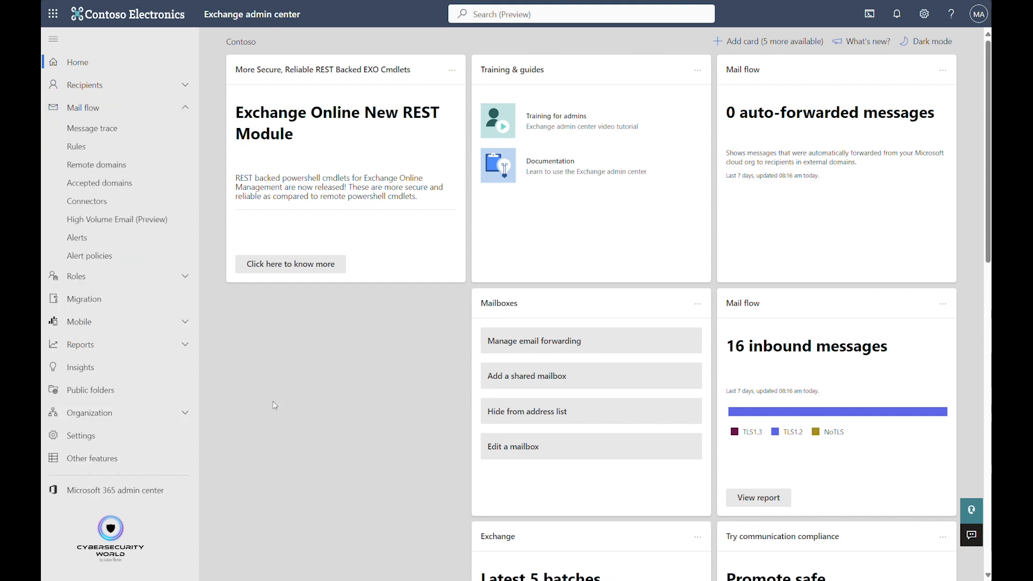
pyautogui.click(76, 146)
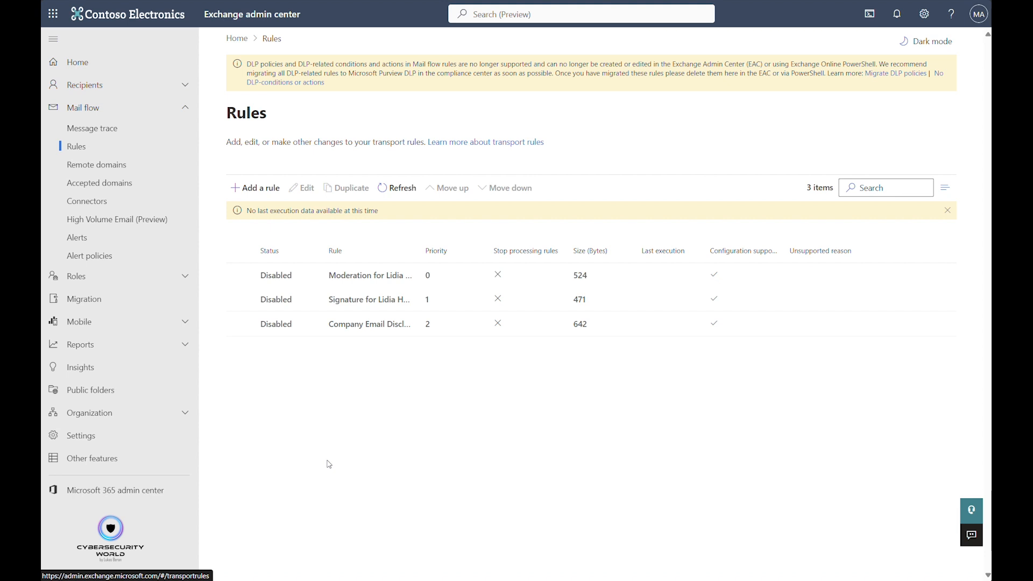
pyautogui.click(261, 191)
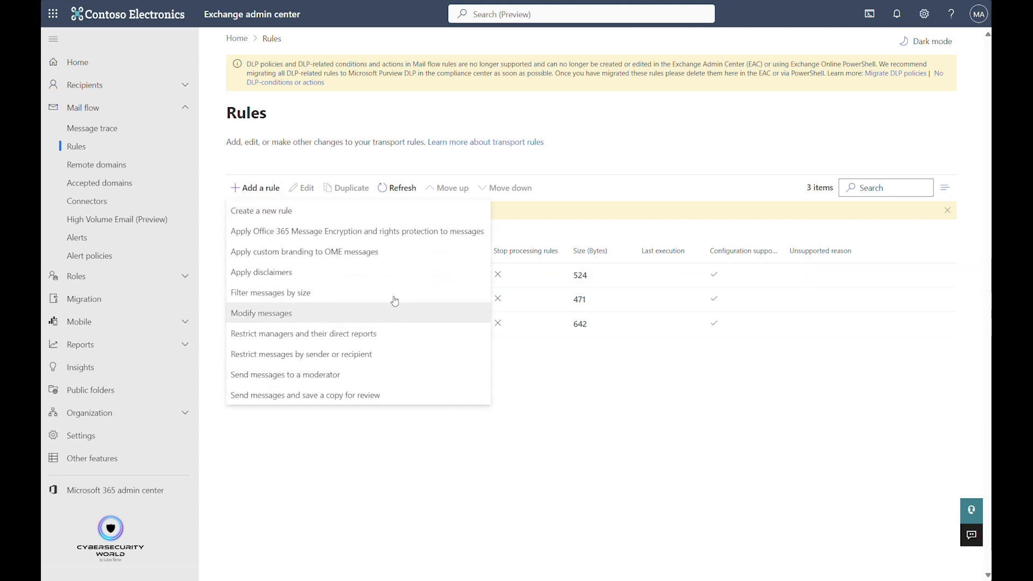
pyautogui.click(277, 216)
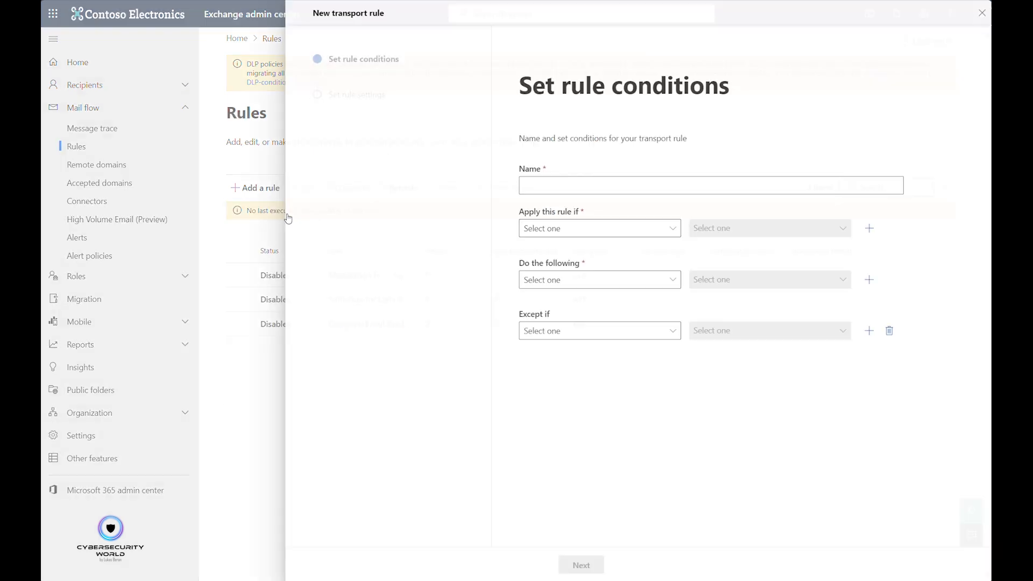
# Name the rule "Block incoming emails from onmicrosoft.com domains".
pyautogui.click(546, 182)
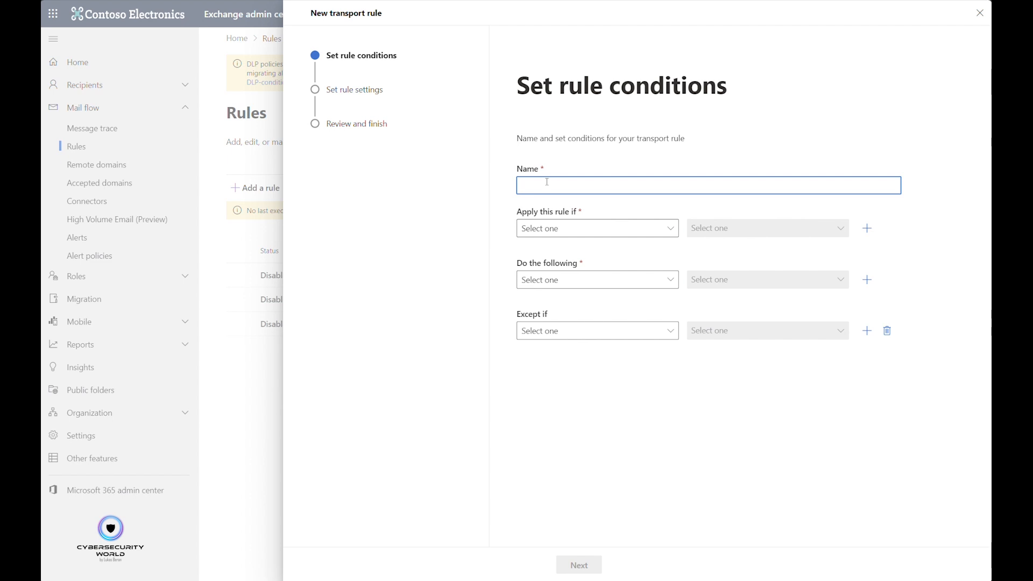
pyautogui.write('B')
pyautogui.write('lok')
pyautogui.write('k')
pyautogui.write(' incoming emai')
pyautogui.write('ls from ')
pyautogui.write('onmicrosoft.')
pyautogui.write('com doamin')
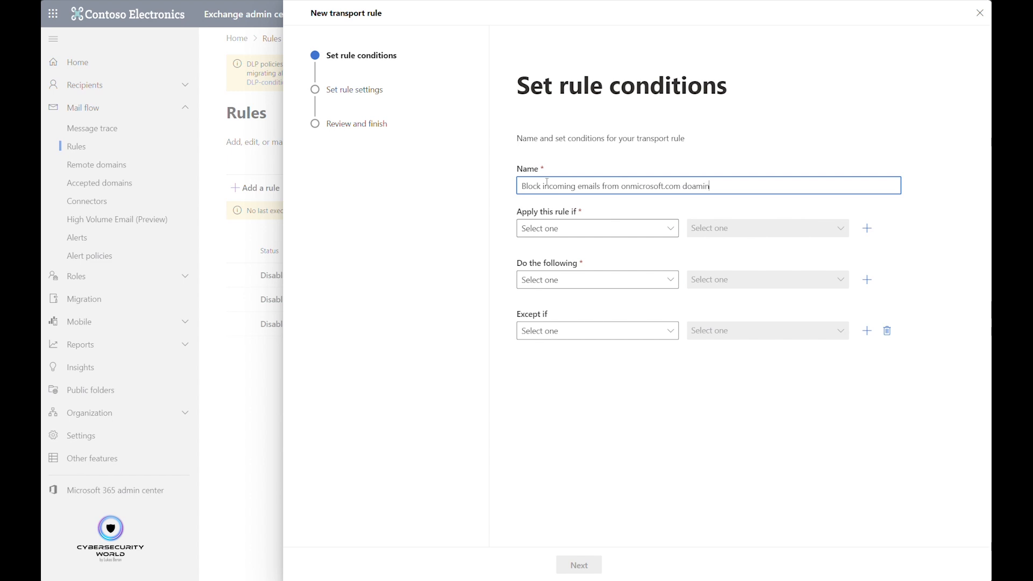
pyautogui.press('BackSpace')
pyautogui.press('BackSpace')
pyautogui.press('BackSpace')
pyautogui.press('BackSpace')
pyautogui.write('mains')
# Set the rule's condition to the sender address matching the text pattern ".onmicrosoft.com" and save the pattern.
pyautogui.click(581, 233)
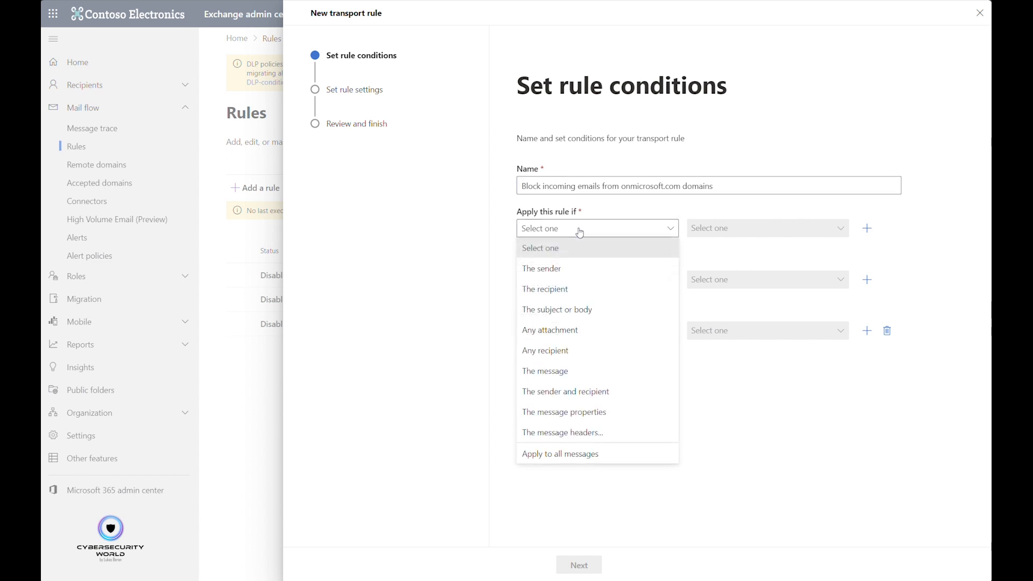
pyautogui.click(569, 269)
pyautogui.click(719, 230)
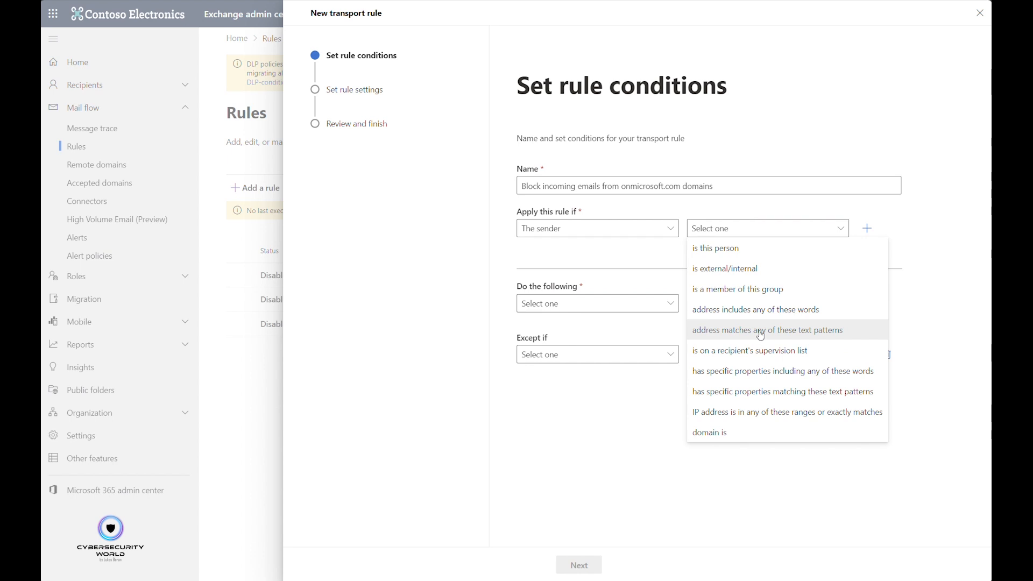
pyautogui.click(814, 339)
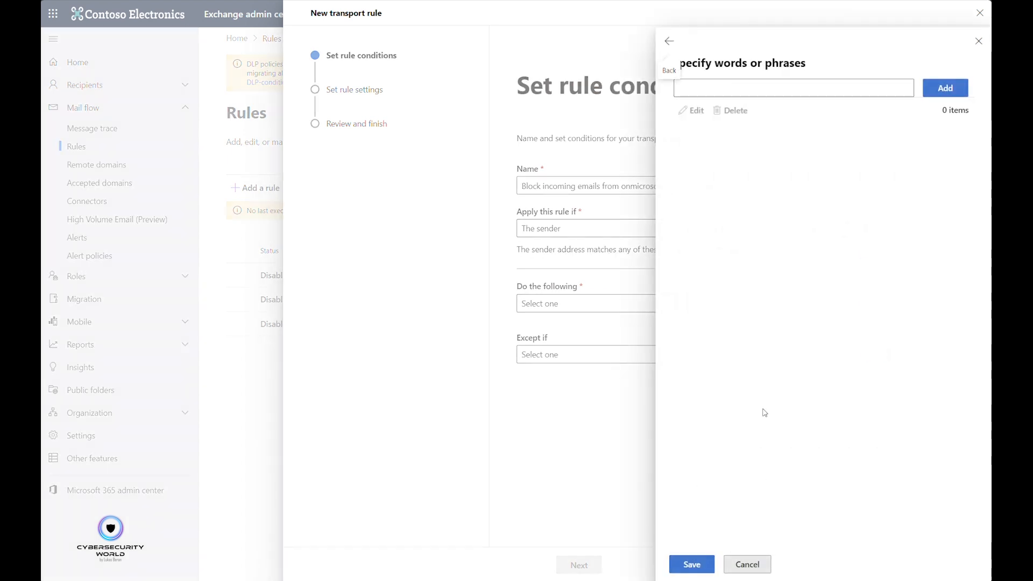
pyautogui.click(741, 84)
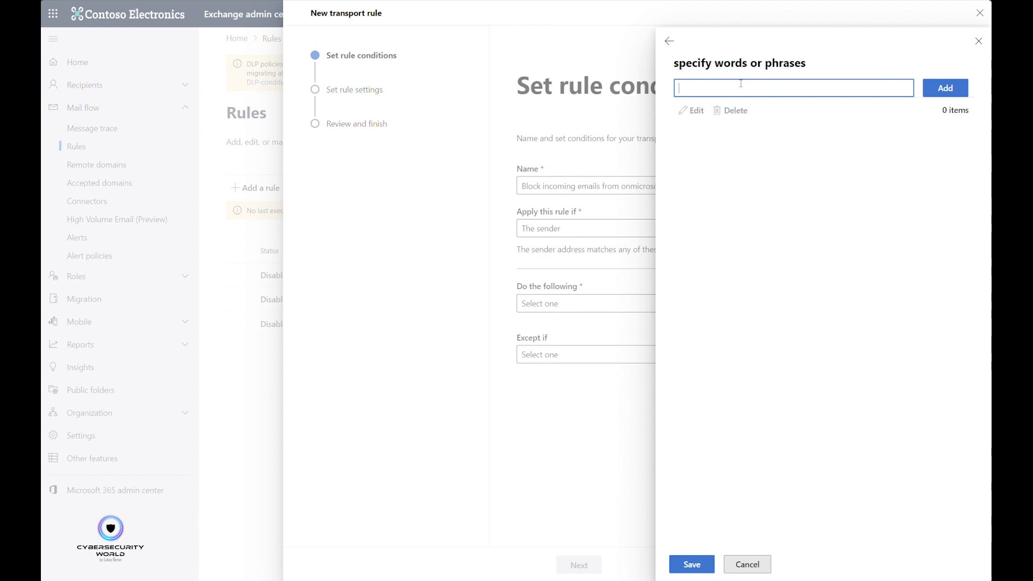
pyautogui.write('.onmicrosoft.com')
pyautogui.click(935, 94)
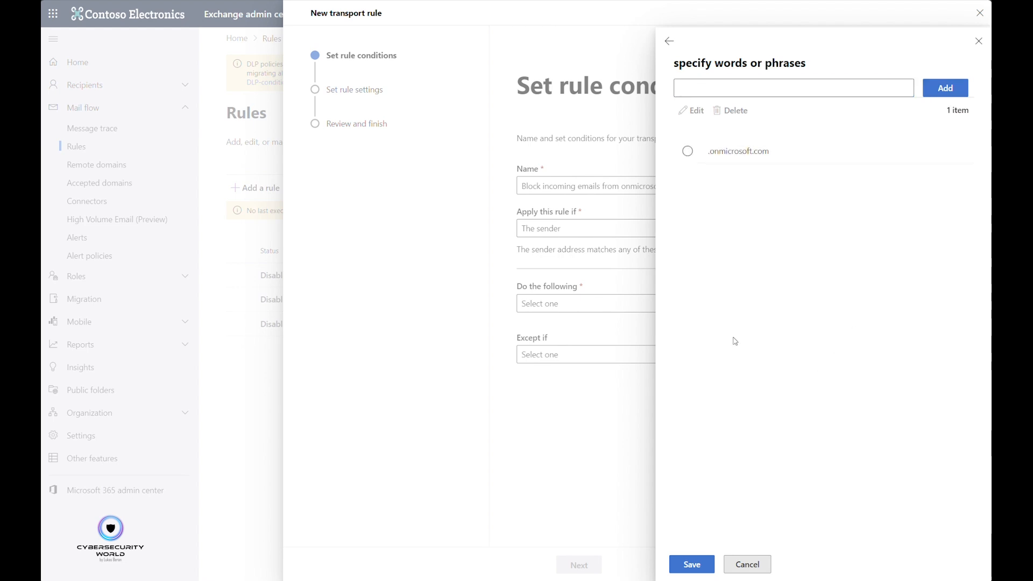
pyautogui.click(699, 564)
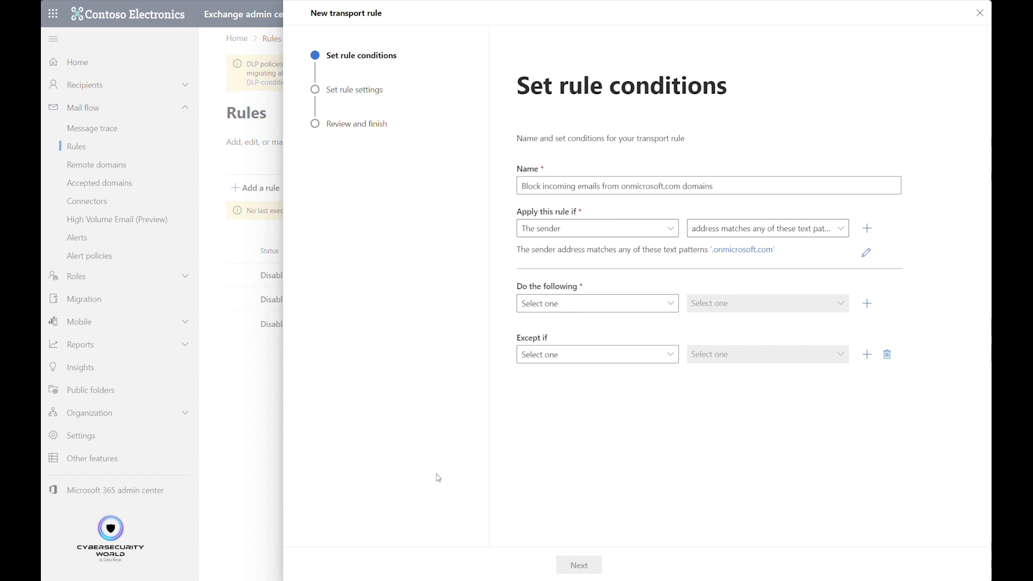
# Set the rule's action to redirect the message to hosted quarantine.
pyautogui.click(539, 310)
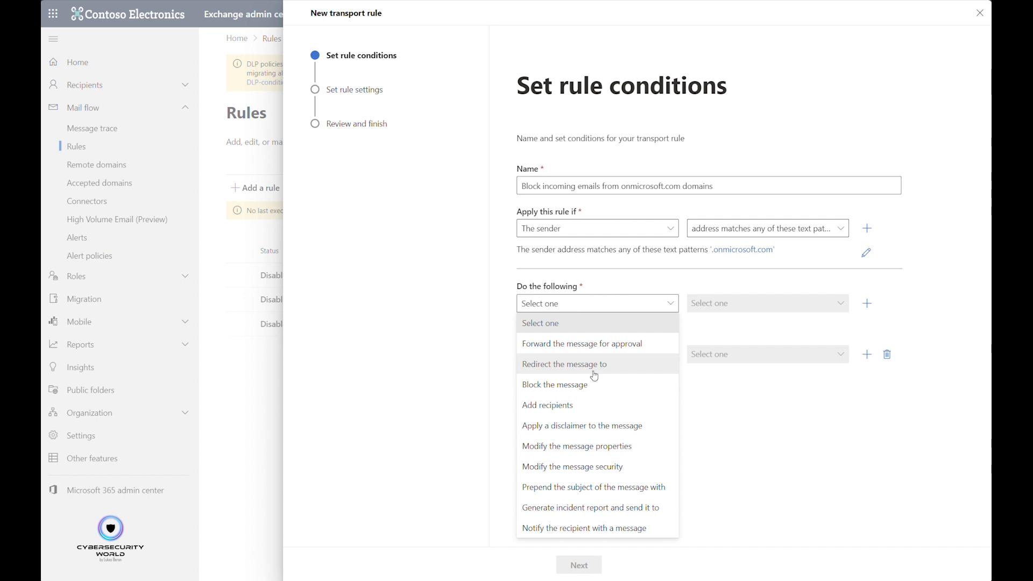
pyautogui.click(620, 371)
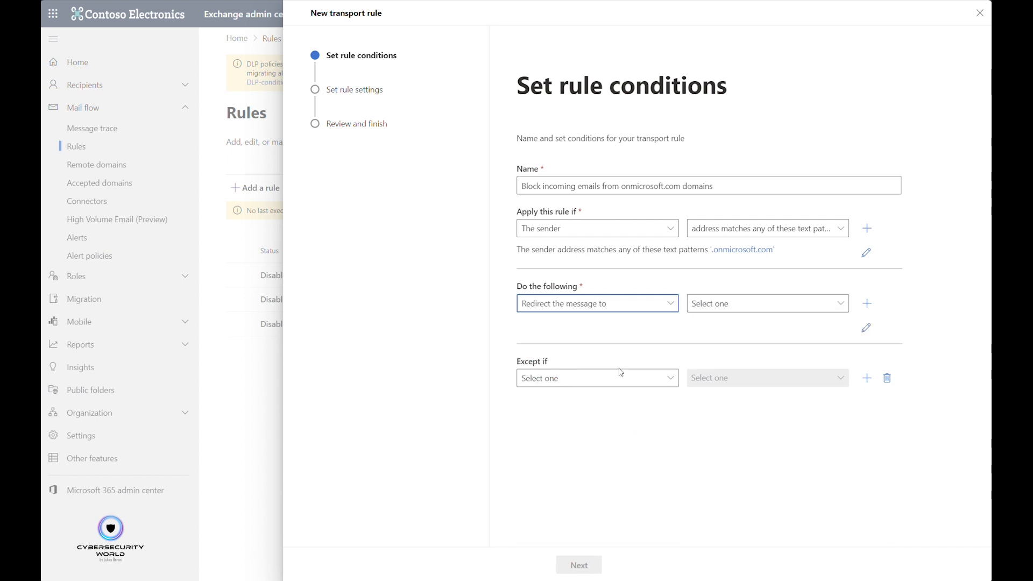
pyautogui.click(745, 311)
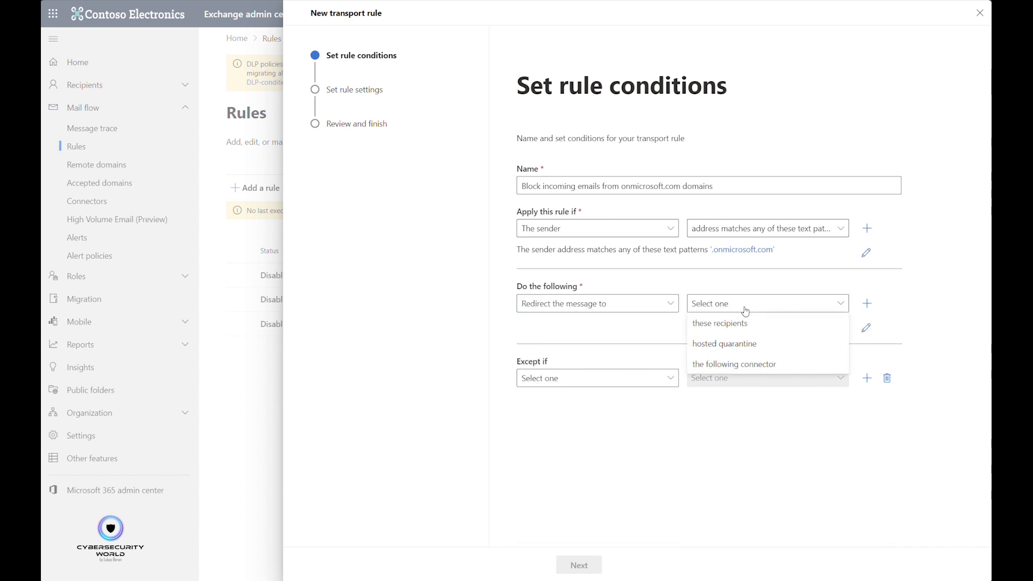
pyautogui.click(735, 344)
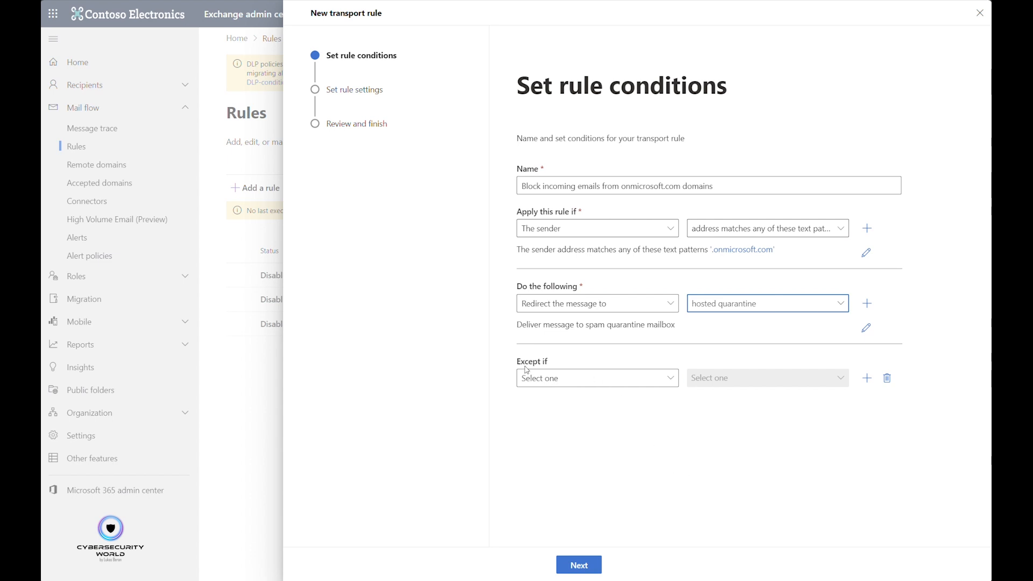
# Add an exception for sender addresses matching the text pattern "cswrldcom.onmicrosoft.com" and save the pattern.
pyautogui.click(580, 384)
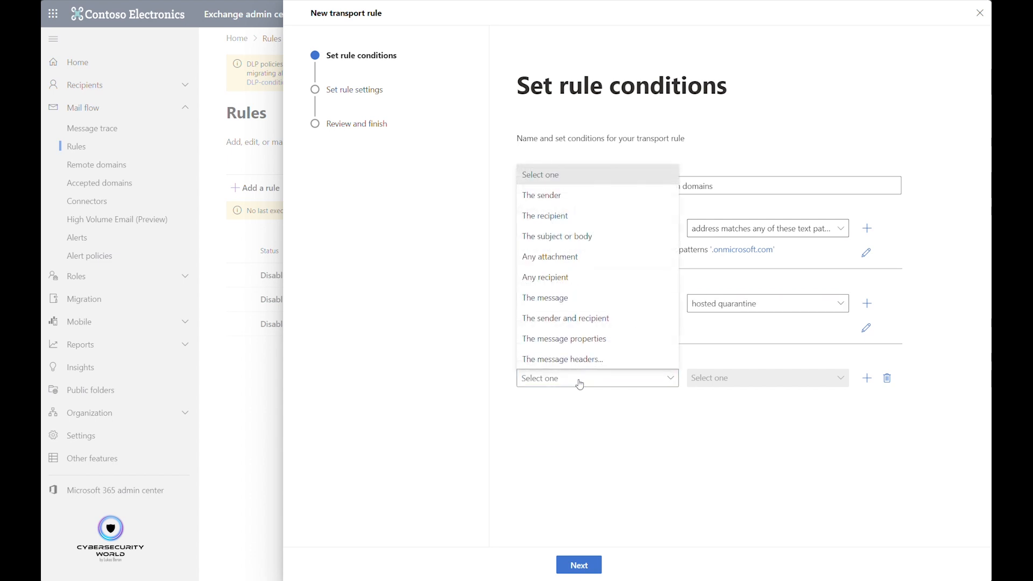
pyautogui.click(558, 201)
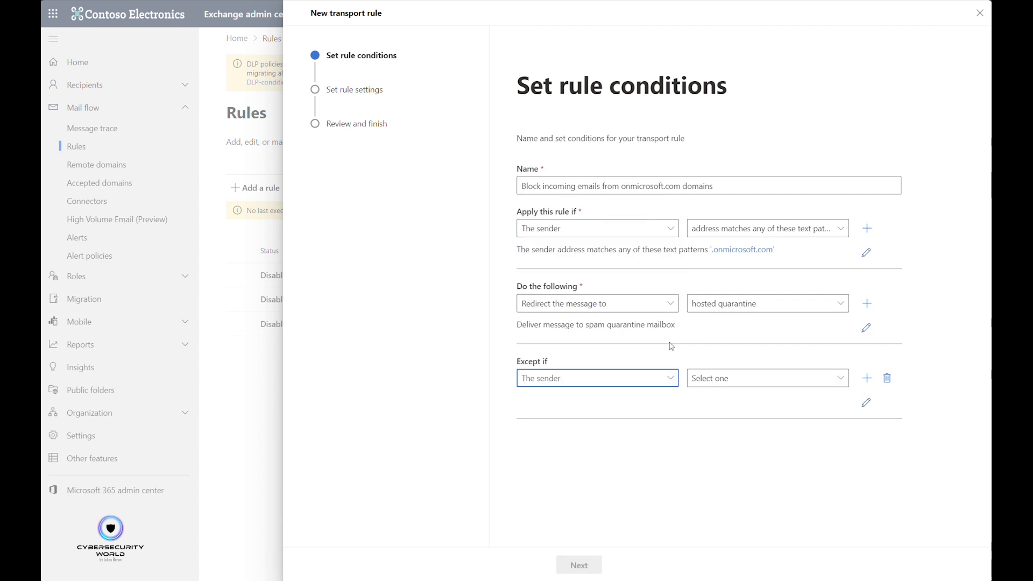
pyautogui.click(734, 380)
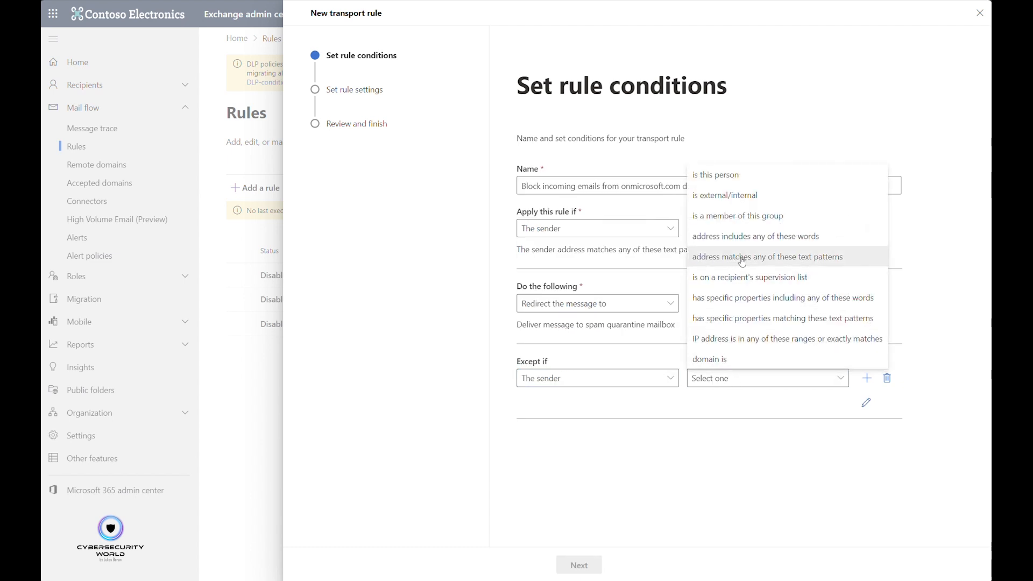
pyautogui.click(742, 262)
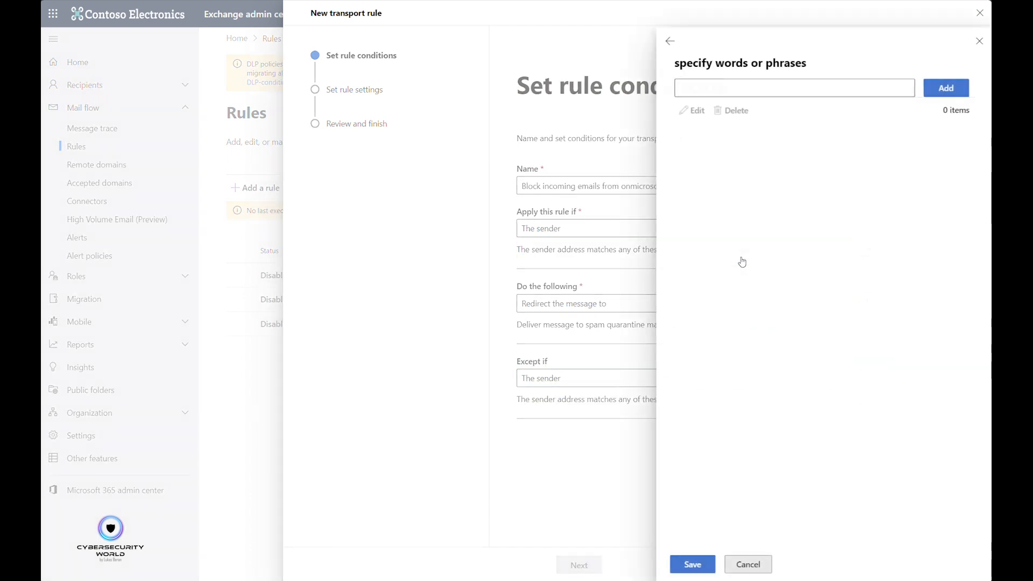
pyautogui.click(713, 86)
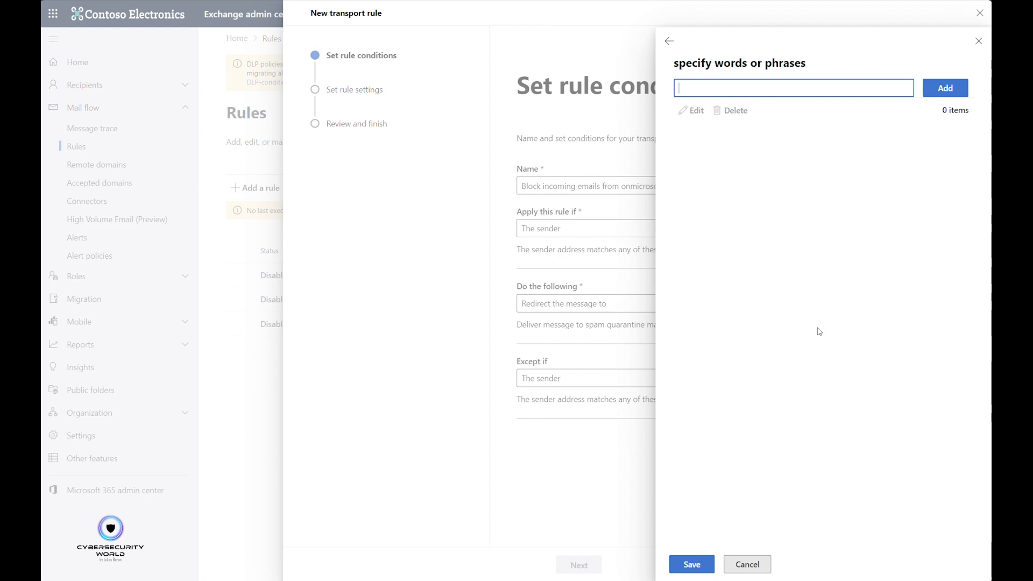
pyautogui.write('cswrldcom.onmicrosoft.com')
pyautogui.click(946, 86)
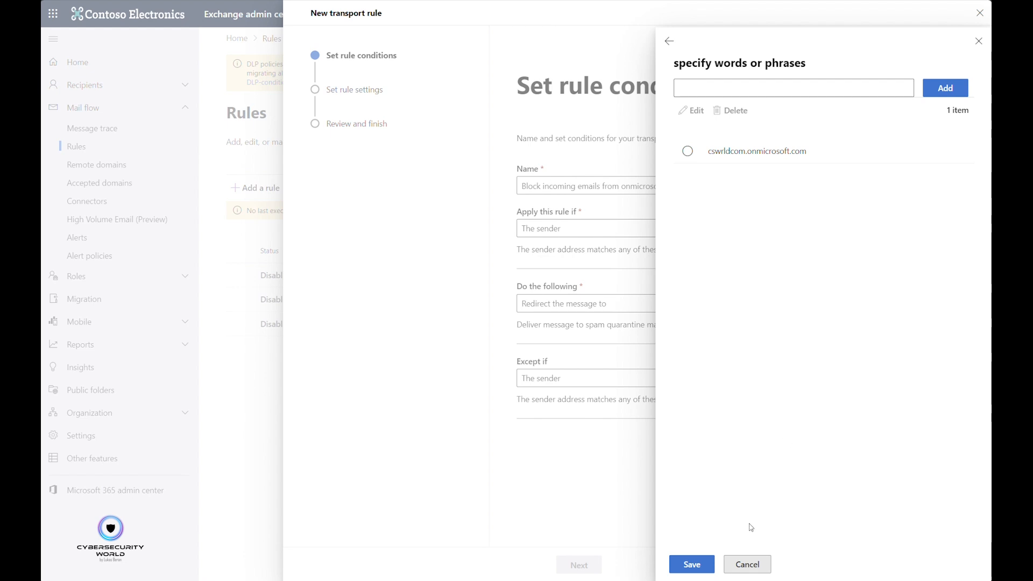
pyautogui.click(709, 563)
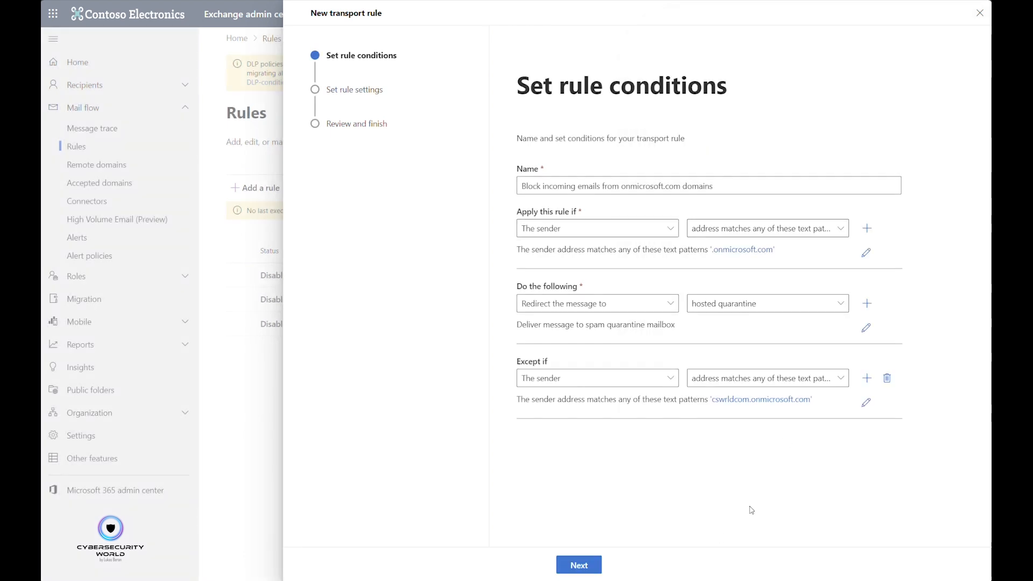
# Accept the default rule settings with Enforce mode and advance to the final review.
pyautogui.click(579, 565)
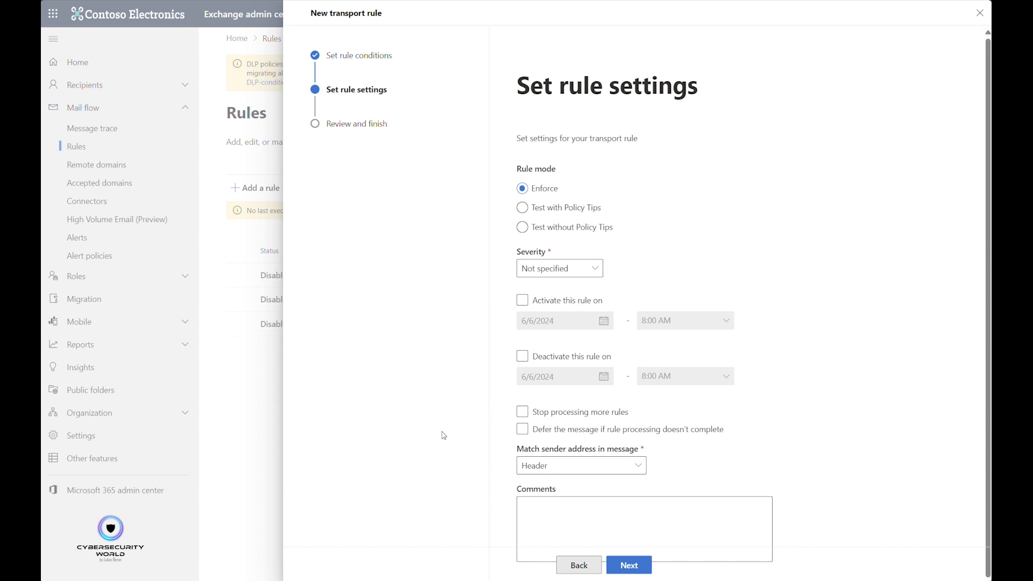
pyautogui.click(609, 428)
pyautogui.scroll(-1, 843, 462)
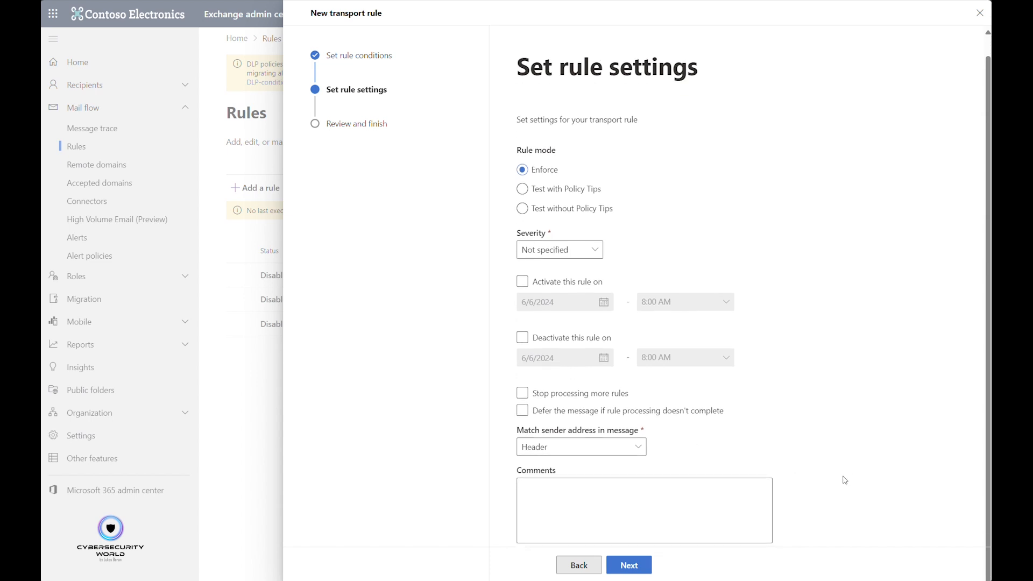
pyautogui.click(629, 565)
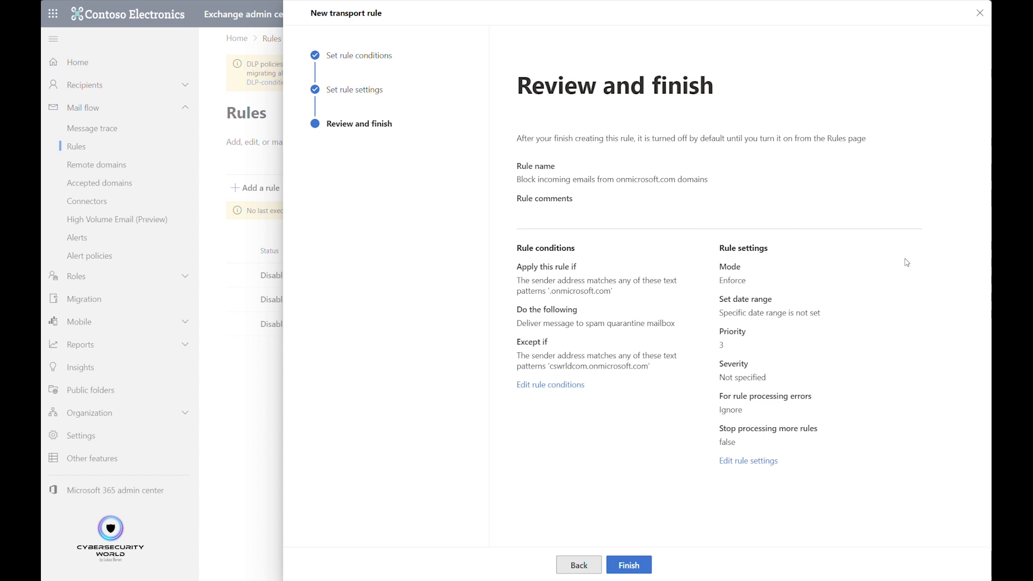
# Review the rule's name, sender condition and exception in the summary, and finish creating the rule.
pyautogui.moveTo(519, 179); pyautogui.dragTo(727, 187)
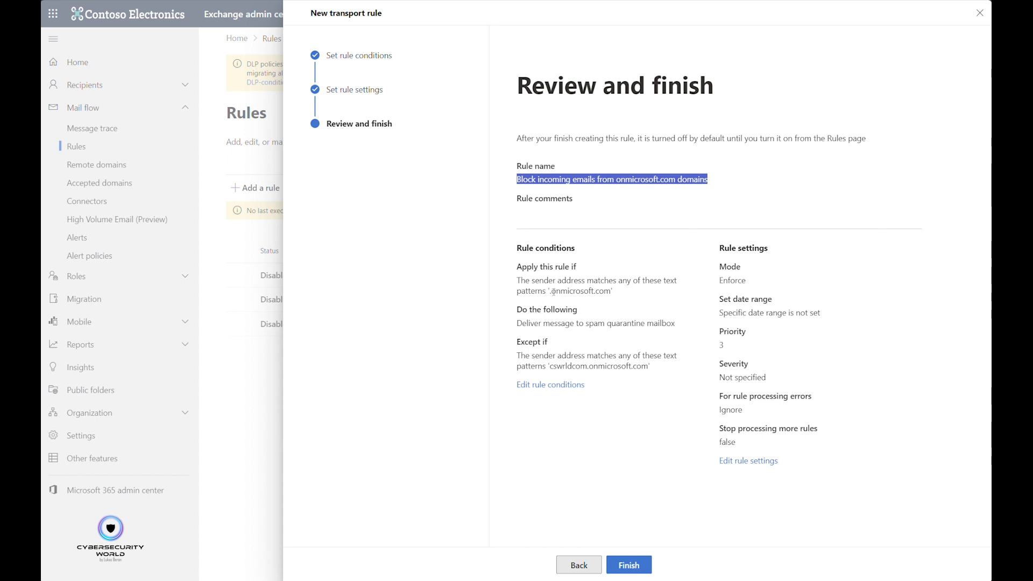
pyautogui.moveTo(549, 291); pyautogui.dragTo(612, 291)
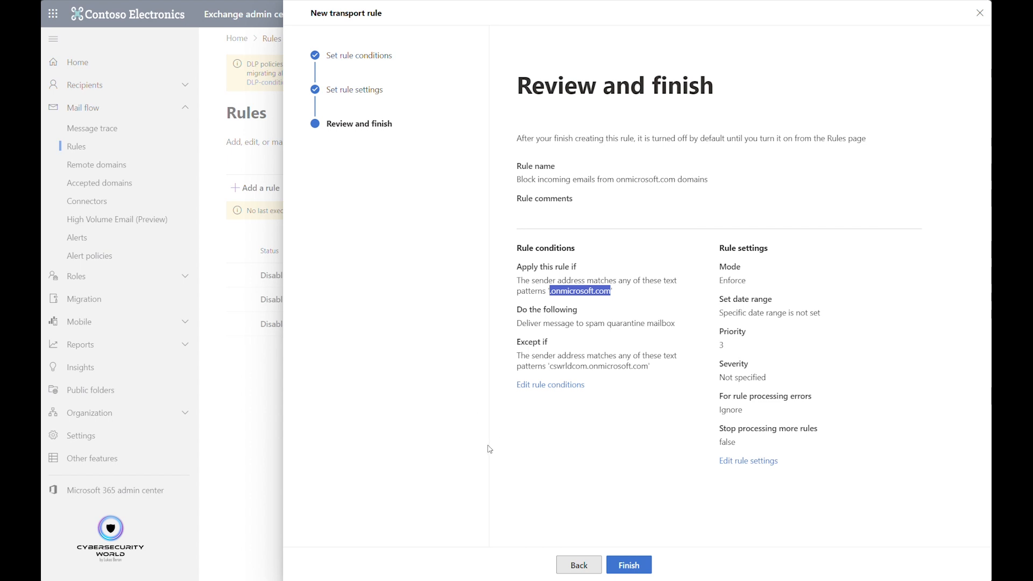
pyautogui.click(514, 457)
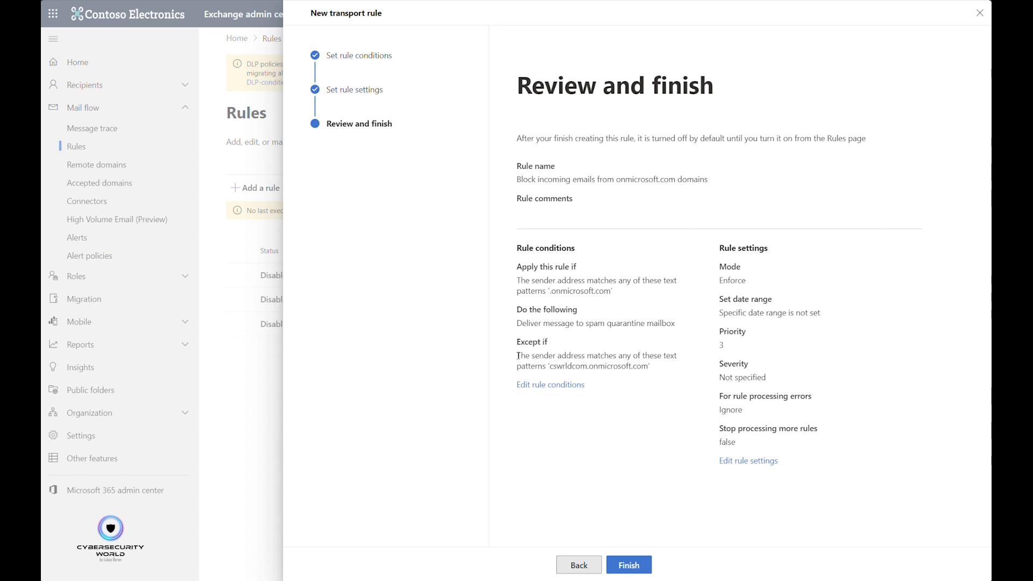
pyautogui.moveTo(518, 356); pyautogui.dragTo(547, 364)
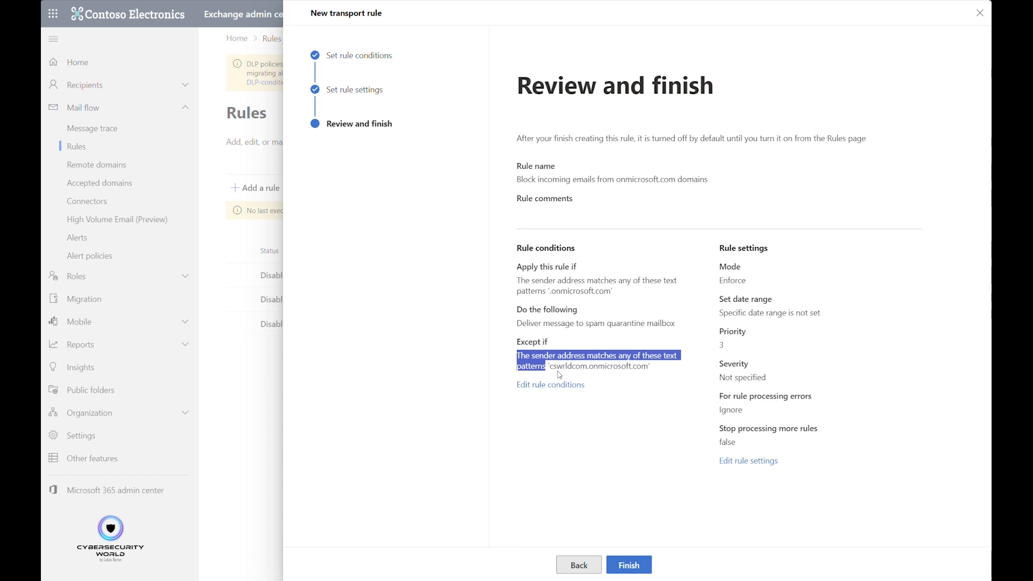
pyautogui.moveTo(550, 366); pyautogui.dragTo(649, 366)
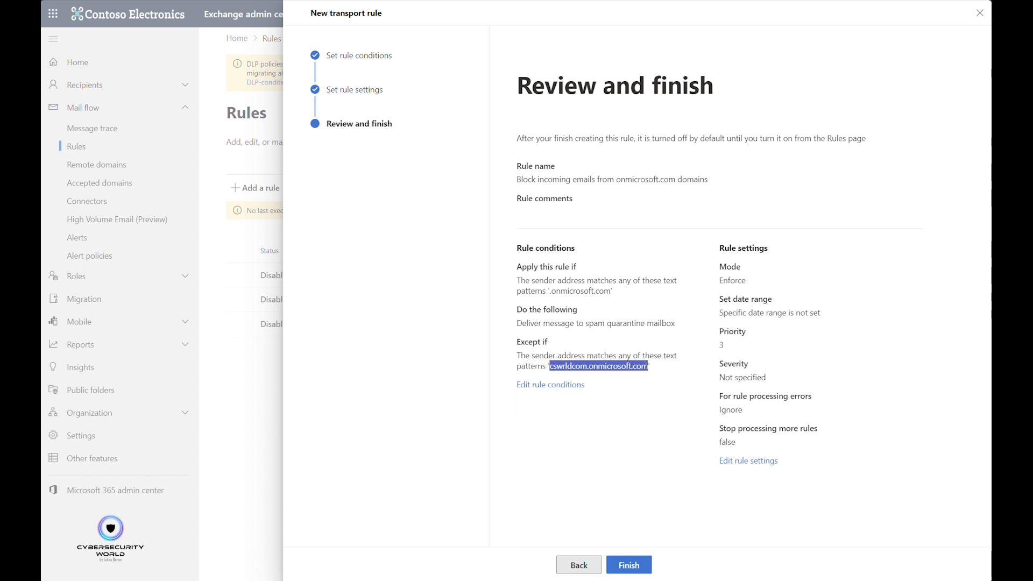
pyautogui.click(615, 473)
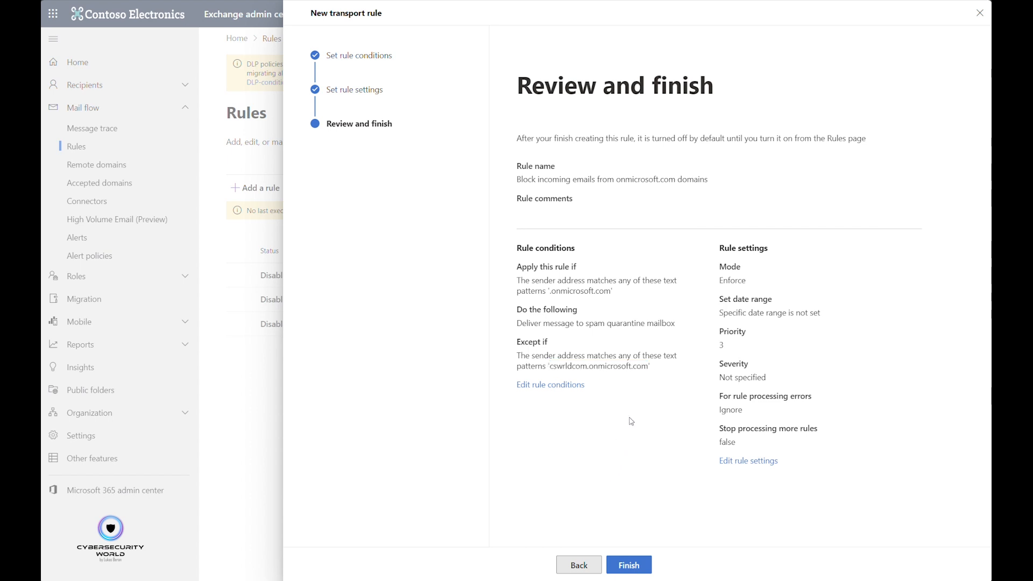
pyautogui.click(628, 559)
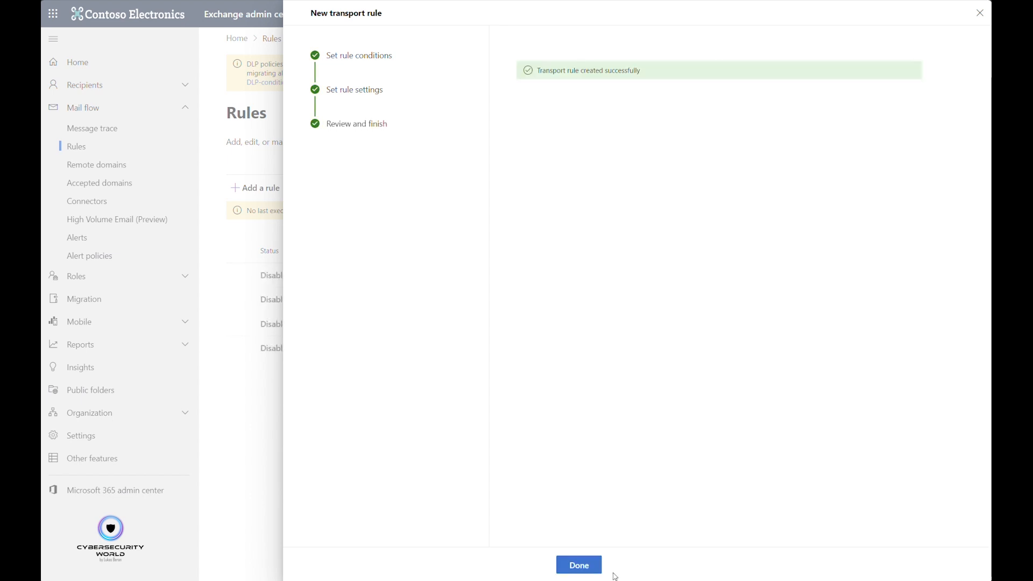
pyautogui.click(581, 567)
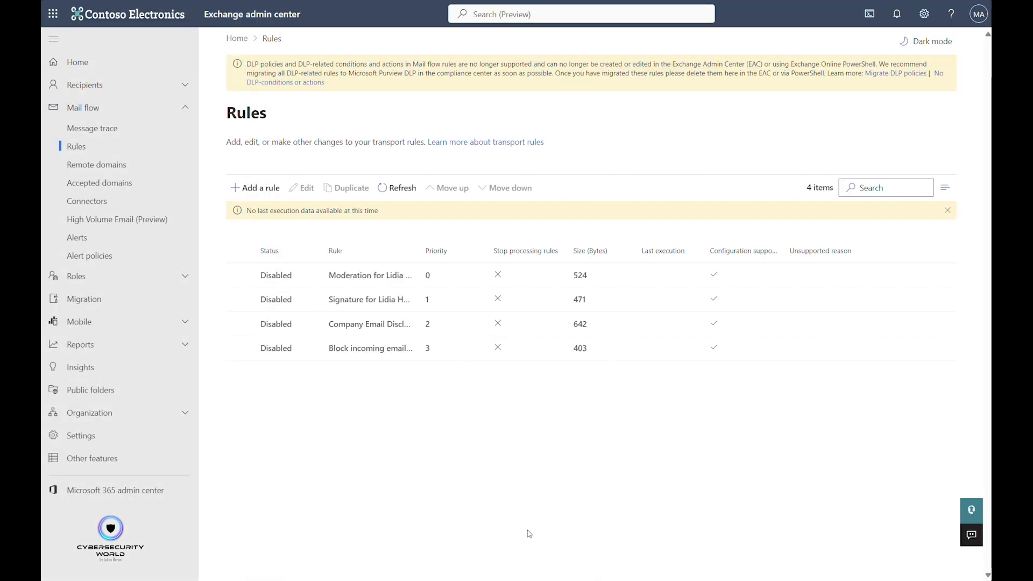
# Enable the newly created rule that blocks incoming onmicrosoft.com emails and close its details.
pyautogui.click(255, 352)
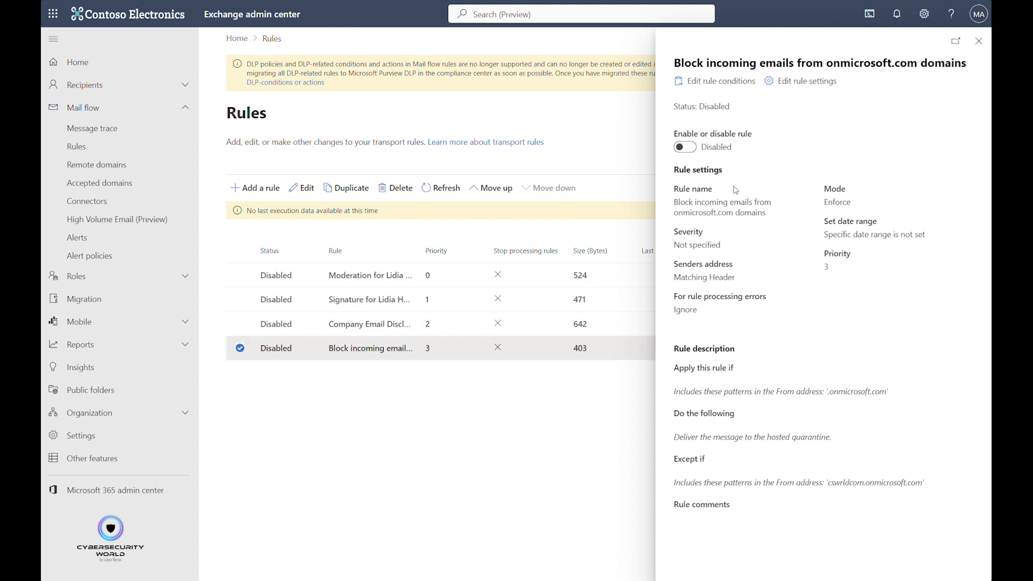
pyautogui.click(687, 148)
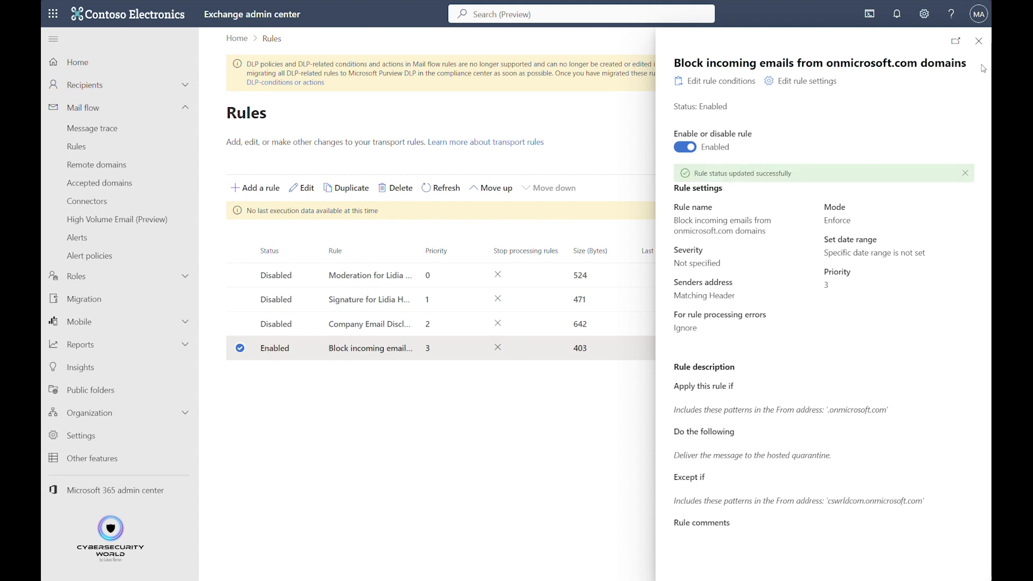
pyautogui.click(979, 41)
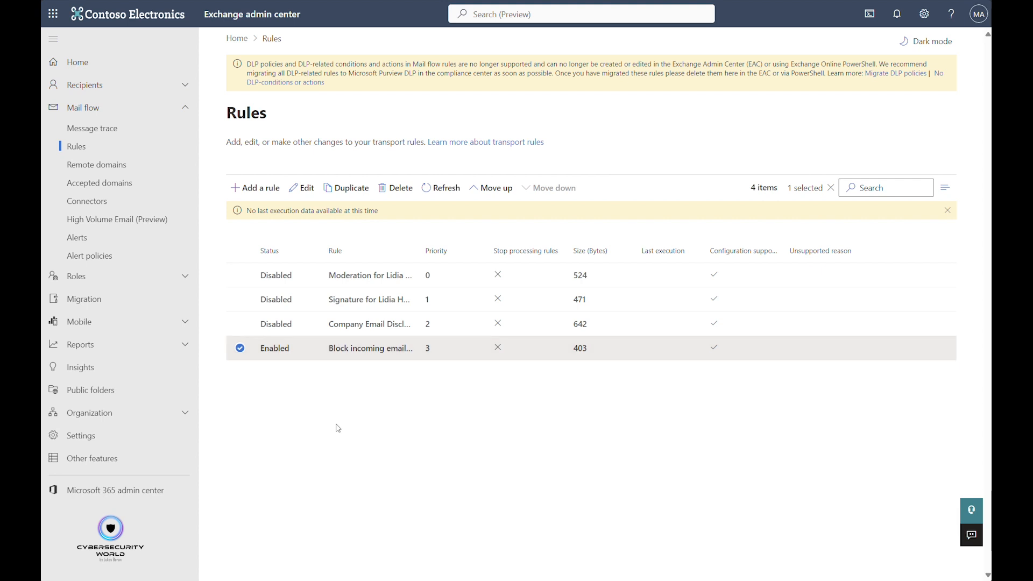